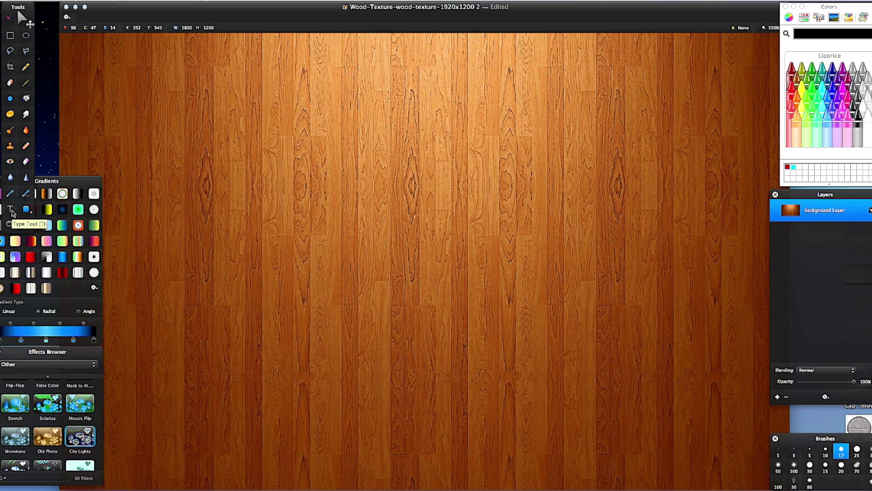
# - Switch to the Type tool with the Stencil font selected
pyautogui.click(10, 209)
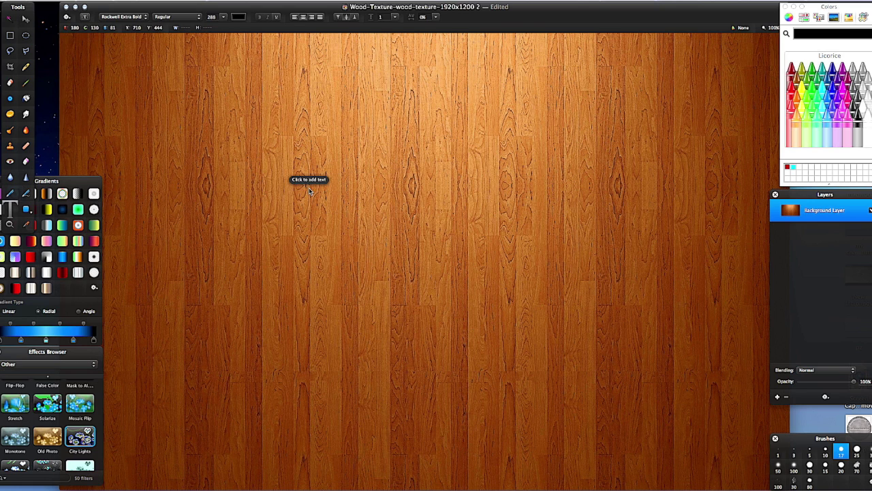
pyautogui.click(144, 17)
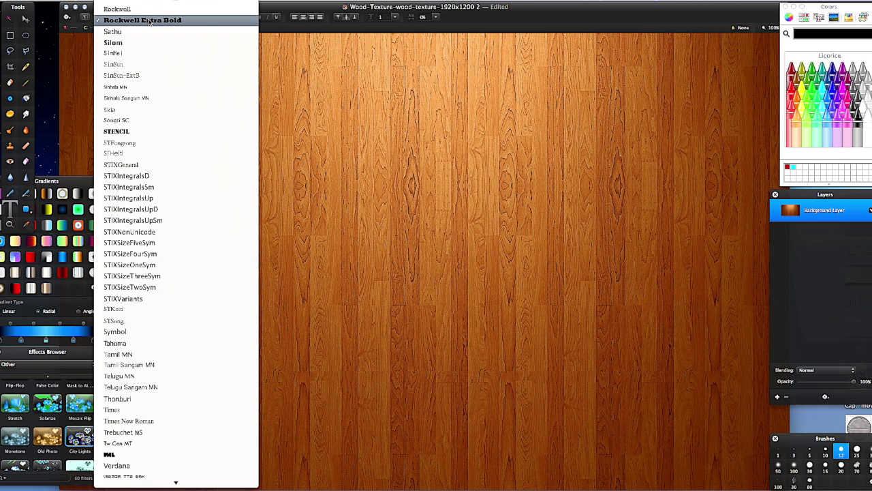
pyautogui.scroll(-3, 157, 137)
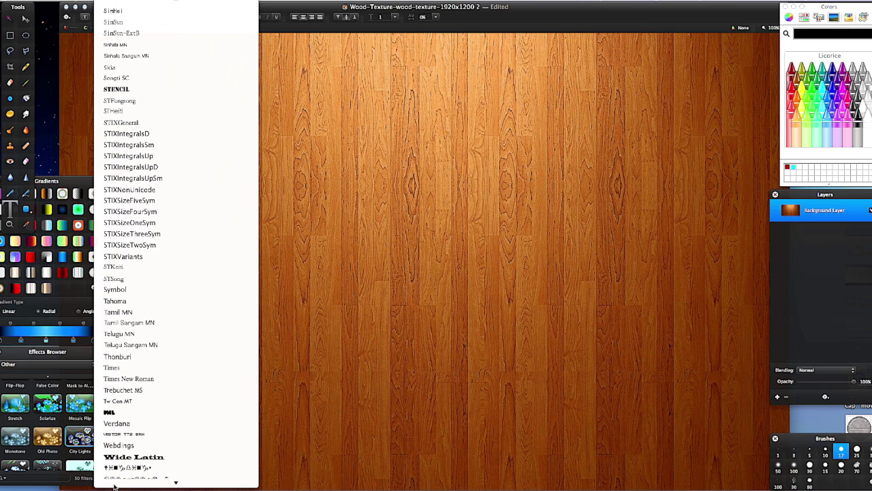
pyautogui.click(159, 96)
# - Draw a text box over the wood and replace its placeholder TEXT with 'BE'
pyautogui.moveTo(176, 155); pyautogui.dragTo(705, 411)
pyautogui.moveTo(442, 197); pyautogui.dragTo(435, 156)
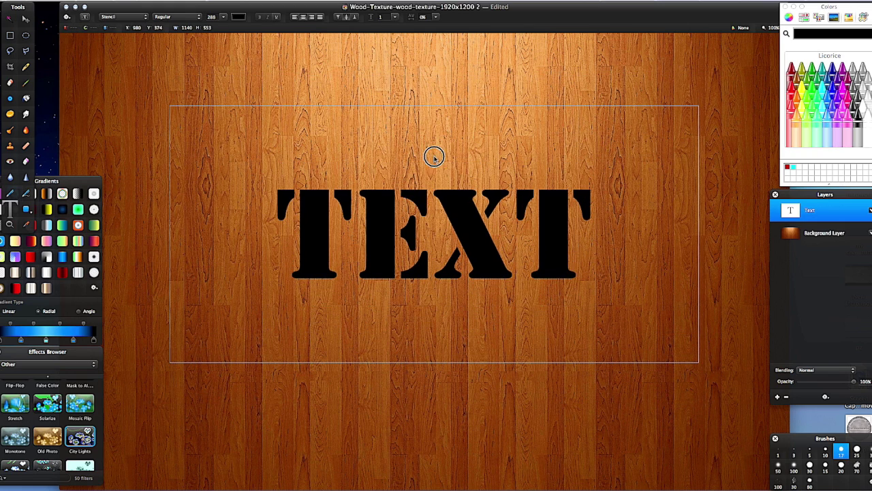
pyautogui.doubleClick(436, 213)
pyautogui.write('BE')
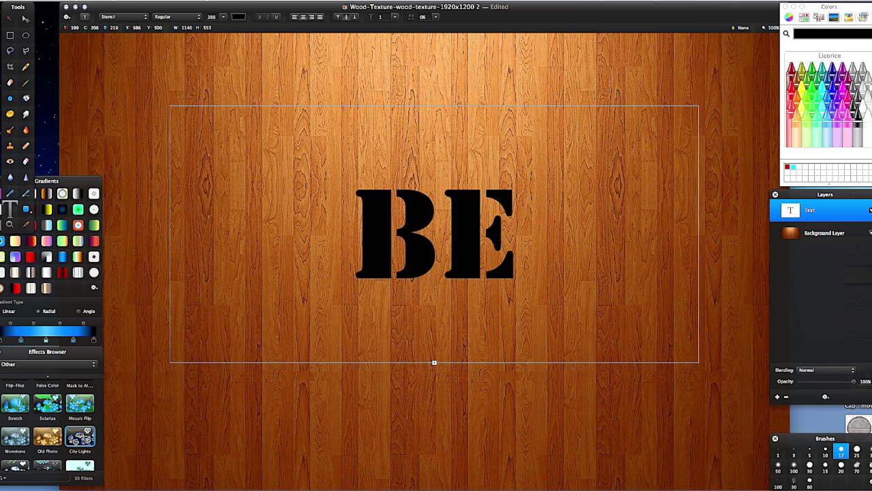
# - Enlarge the text box downward and rightward to fit BE CREATIVE on two lines, then reposition it
pyautogui.moveTo(433, 357)
pyautogui.mouseDown()
pyautogui.moveTo(434, 309)
pyautogui.moveTo(434, 361)
pyautogui.mouseUp()
pyautogui.moveTo(434, 362); pyautogui.dragTo(448, 466)
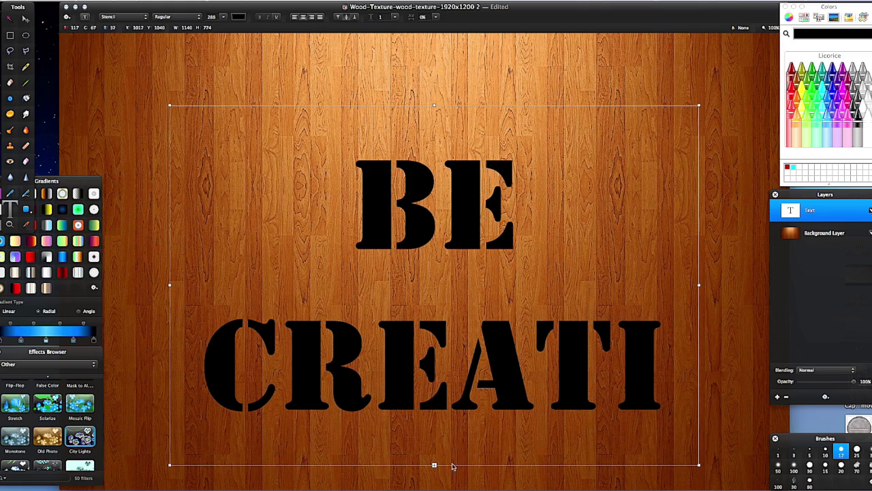
pyautogui.moveTo(702, 281); pyautogui.dragTo(818, 275)
pyautogui.moveTo(629, 296); pyautogui.dragTo(561, 272)
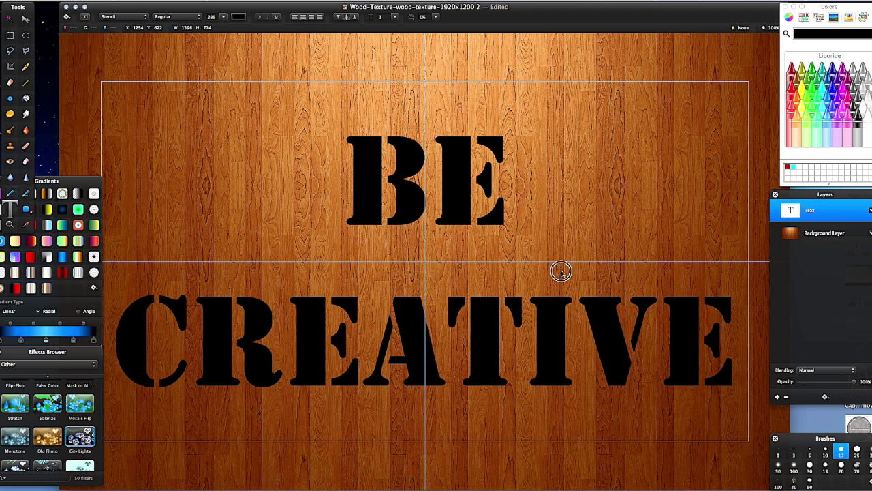
pyautogui.moveTo(561, 272); pyautogui.dragTo(560, 272)
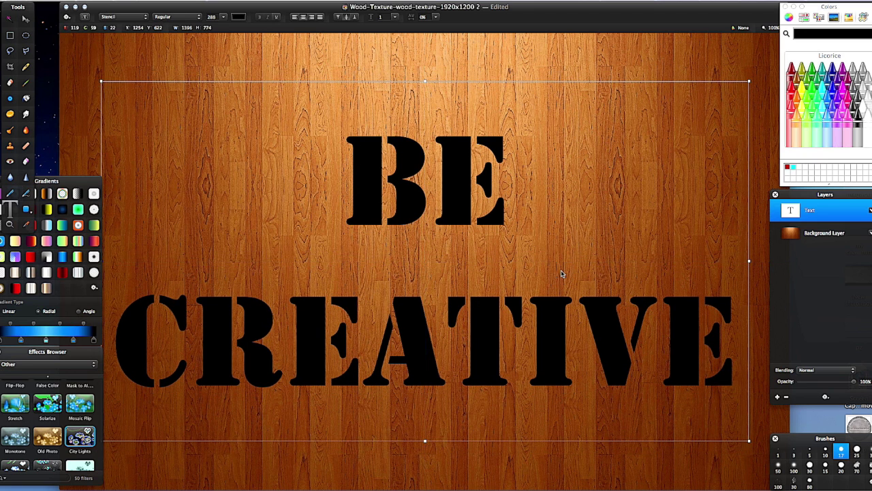
# - Turn on View > Guides > Show Guides at Object Center
pyautogui.click(154, 2)
pyautogui.moveTo(176, 68)
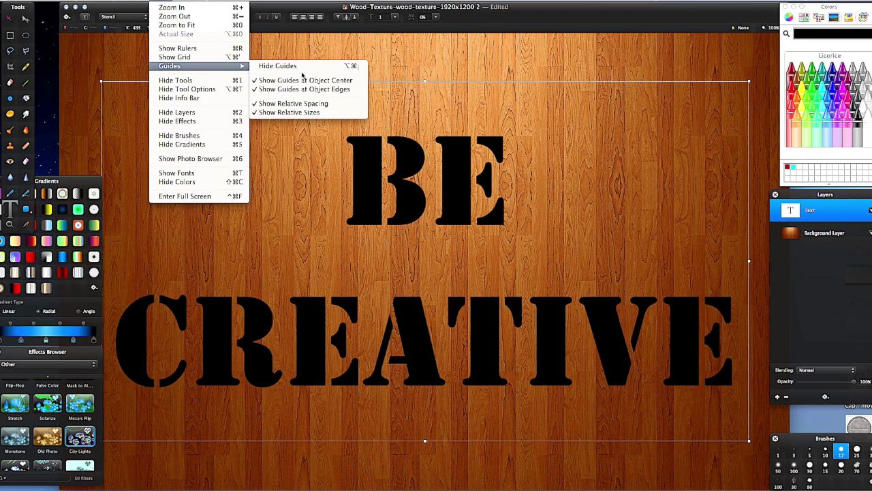
pyautogui.click(340, 81)
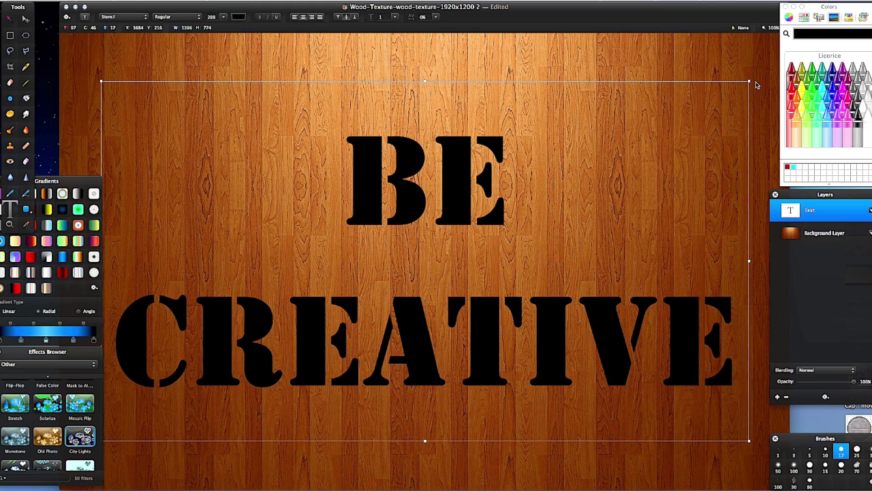
# - Scale the BE CREATIVE text down slightly and centre it on the wood
pyautogui.moveTo(749, 82); pyautogui.dragTo(732, 97)
pyautogui.moveTo(591, 185); pyautogui.dragTo(586, 191)
pyautogui.click(513, 64)
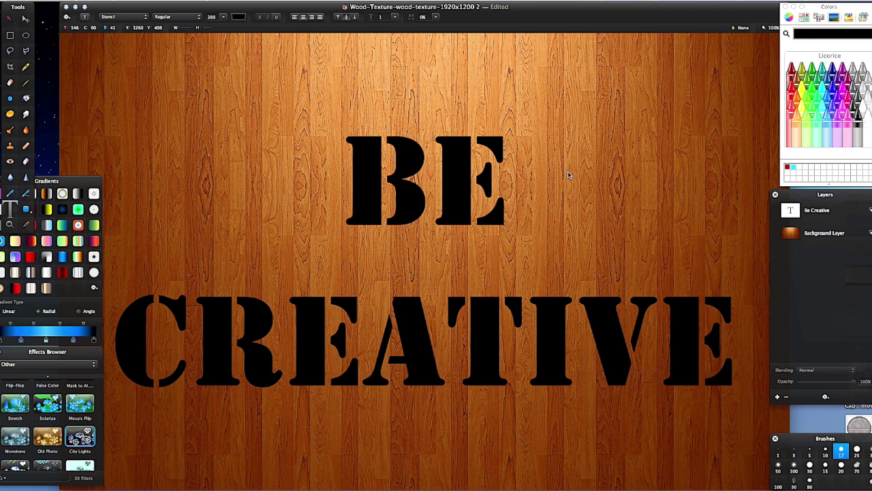
pyautogui.click(812, 213)
# - Duplicate the Be Creative layer and rename the copy Top
pyautogui.rightClick(813, 214)
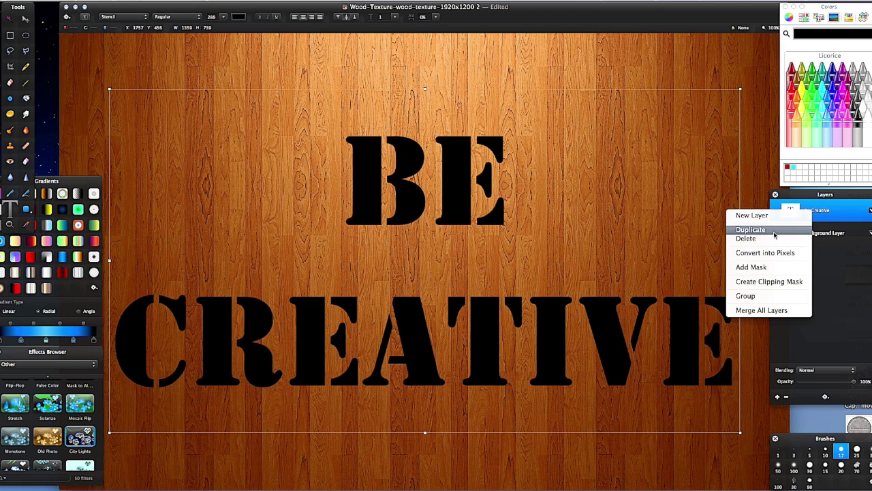
pyautogui.click(783, 230)
pyautogui.doubleClick(827, 210)
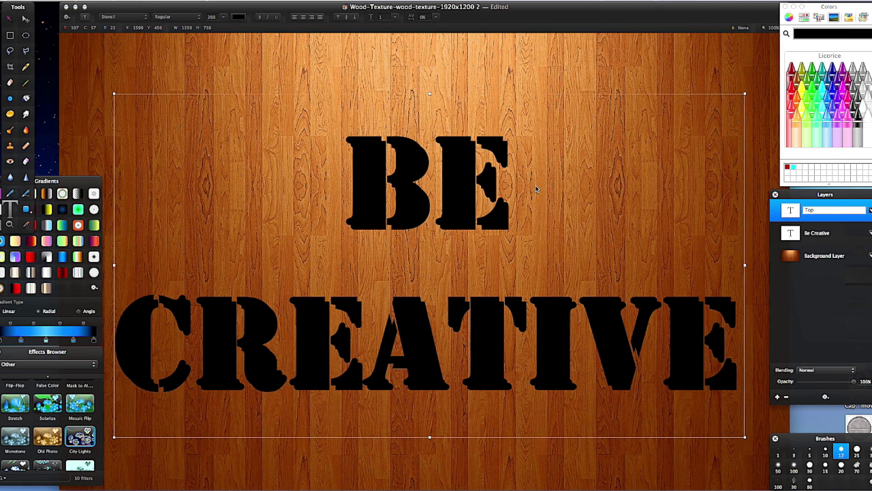
pyautogui.hotkey('ctrl', 'Up')
pyautogui.click(744, 239)
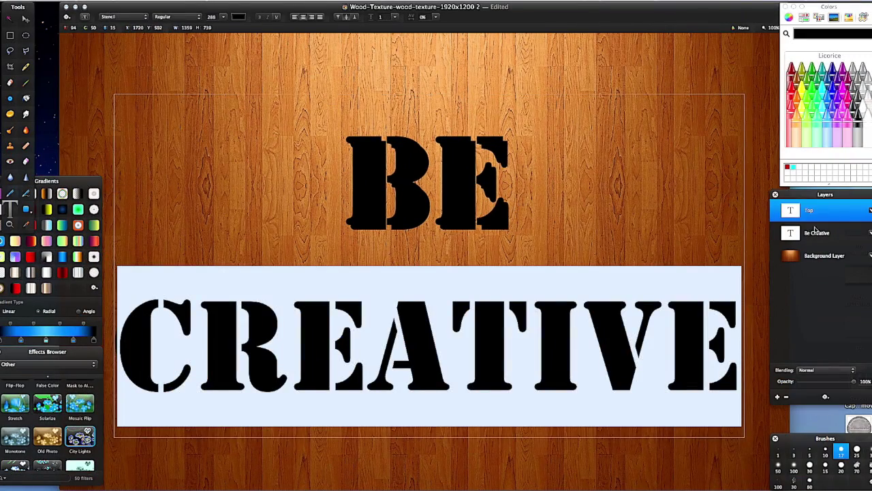
# - Rename the original text layer Bottom and nudge the Top text slightly upward
pyautogui.doubleClick(813, 232)
pyautogui.write('Bottom')
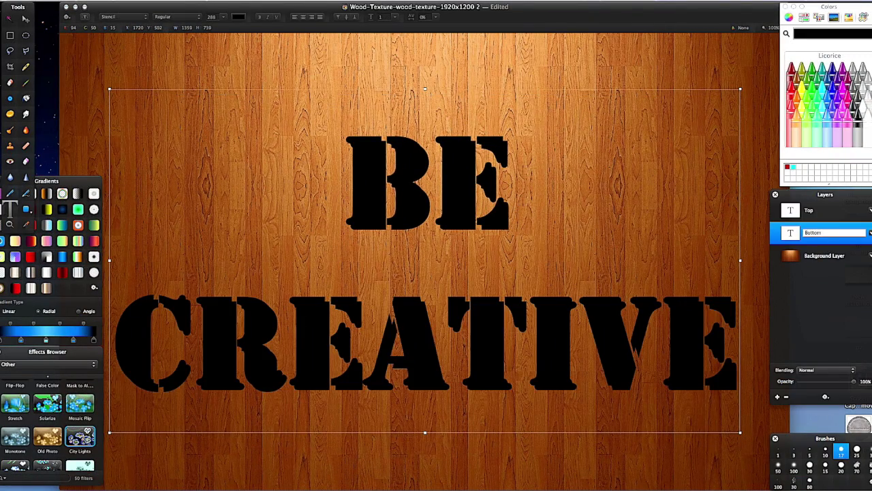
pyautogui.press('Return')
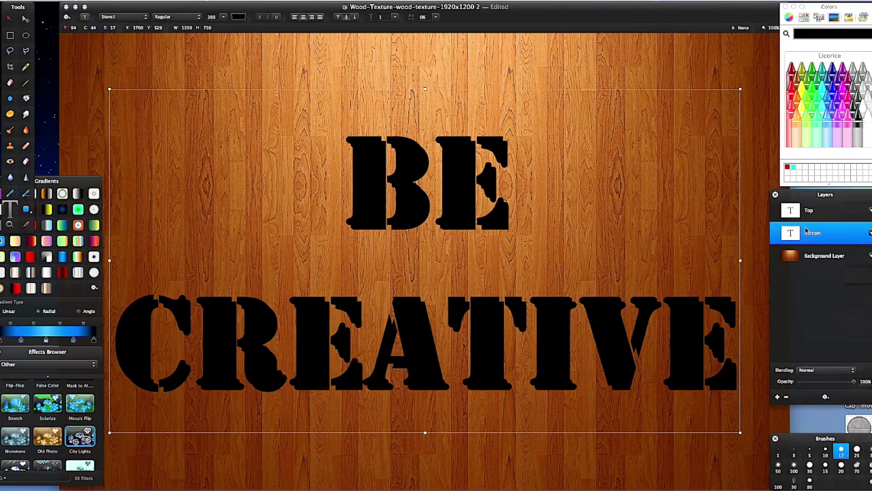
pyautogui.click(506, 248)
pyautogui.moveTo(507, 247)
pyautogui.mouseDown()
pyautogui.moveTo(512, 230)
pyautogui.moveTo(502, 246)
pyautogui.mouseUp()
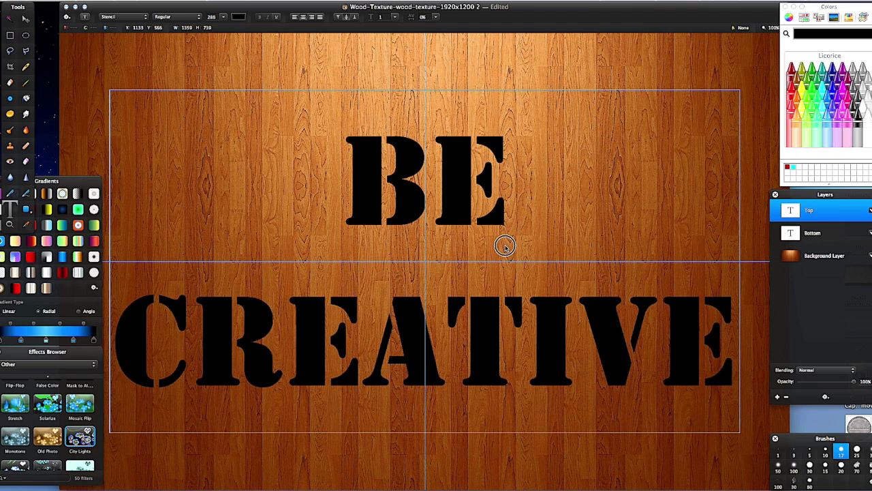
# - Colour all of the Bottom layer's text Snow white, forming a light edge under Top
pyautogui.click(787, 234)
pyautogui.doubleClick(391, 196)
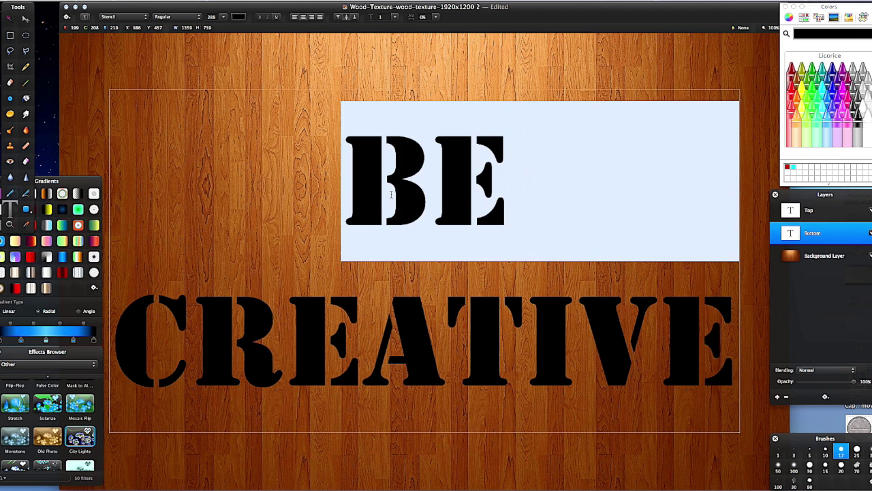
pyautogui.moveTo(346, 195); pyautogui.dragTo(723, 270)
pyautogui.click(864, 123)
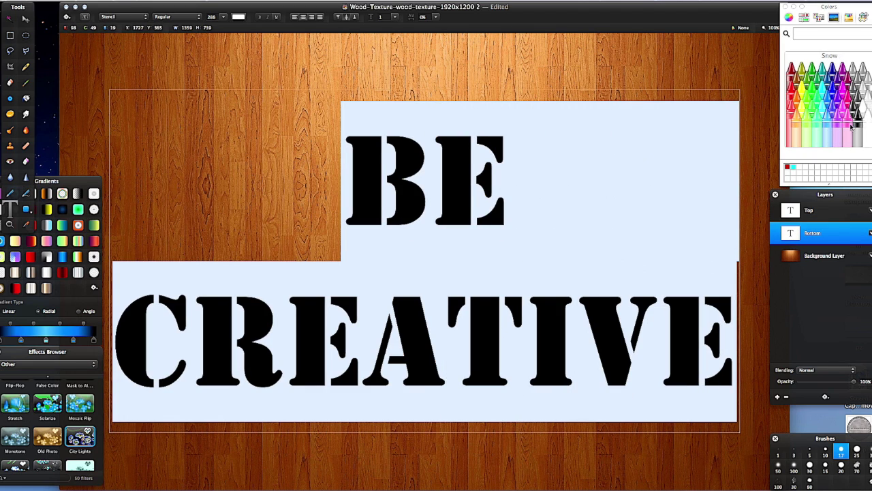
pyautogui.click(381, 79)
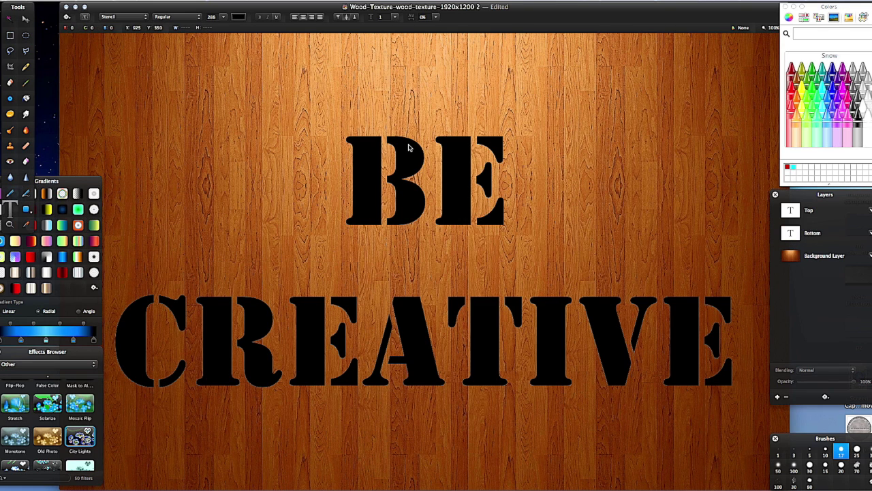
pyautogui.click(788, 233)
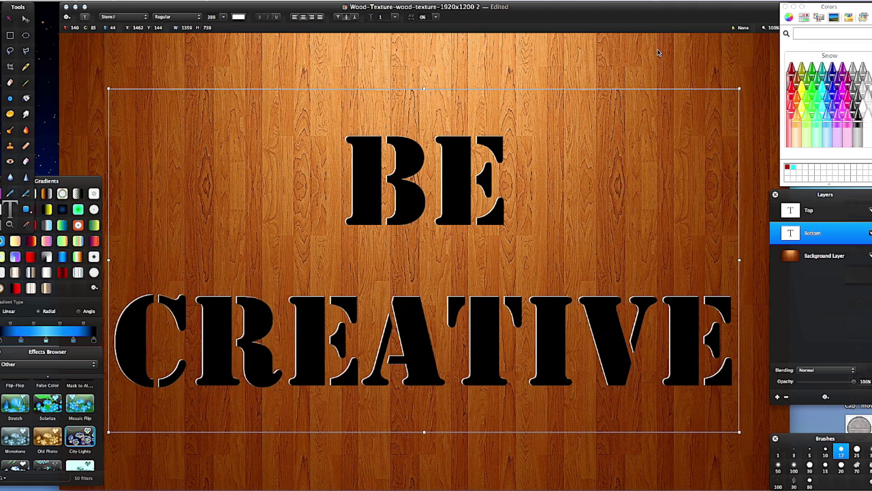
pyautogui.click(800, 216)
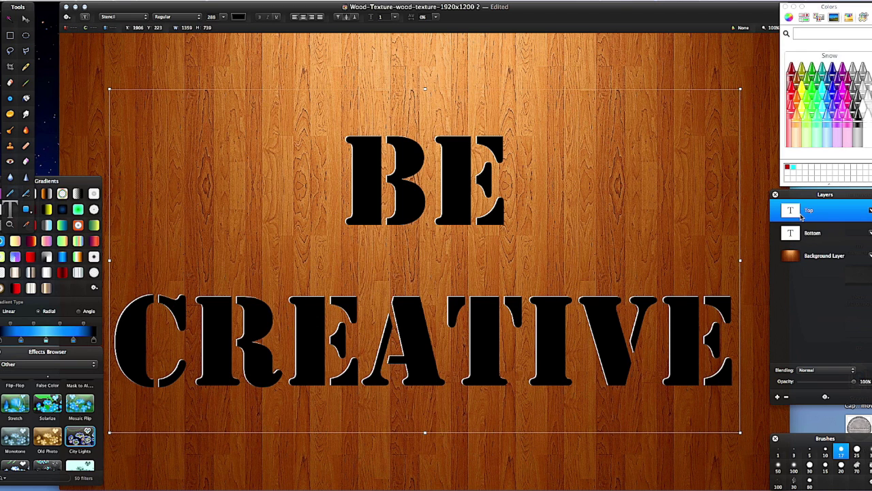
# - Duplicate the Top text layer and drag Top copy below Bottom, above the Background Layer
pyautogui.rightClick(801, 216)
pyautogui.click(781, 232)
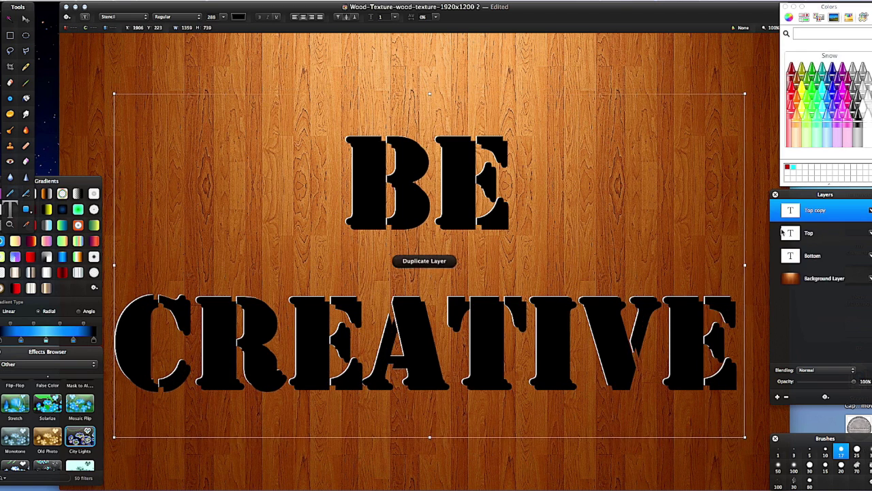
pyautogui.rightClick(817, 216)
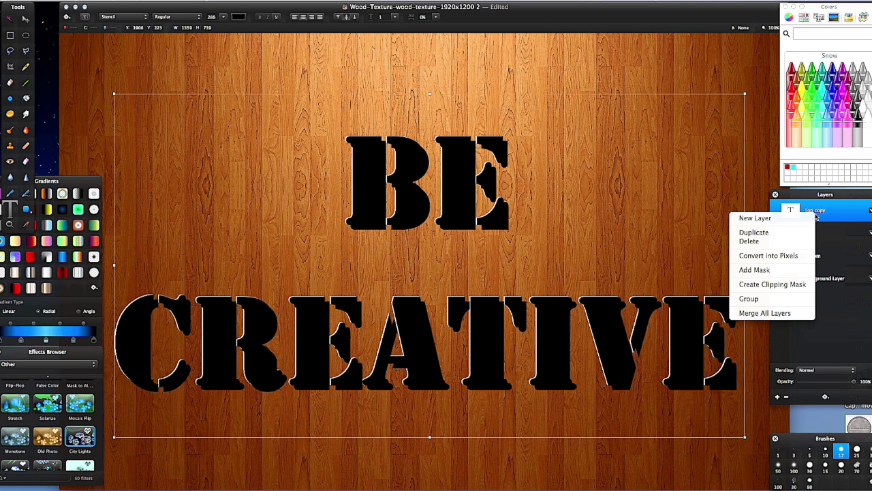
pyautogui.click(795, 234)
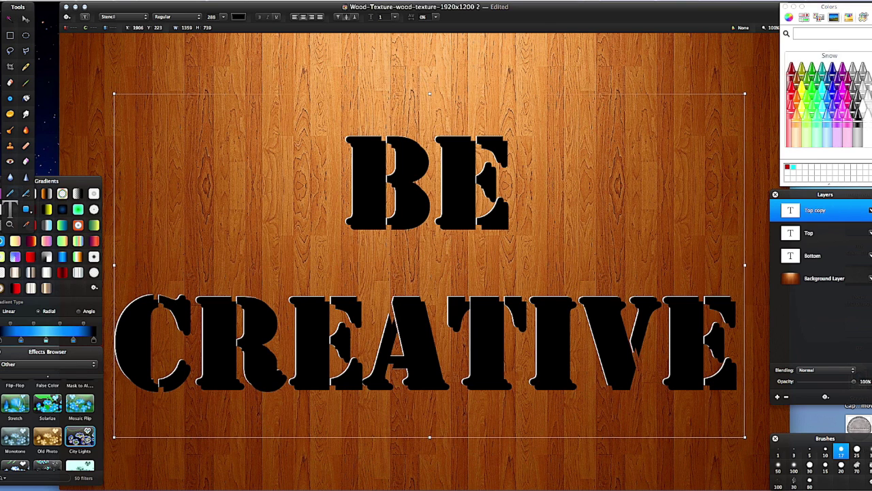
pyautogui.moveTo(804, 212); pyautogui.dragTo(826, 271)
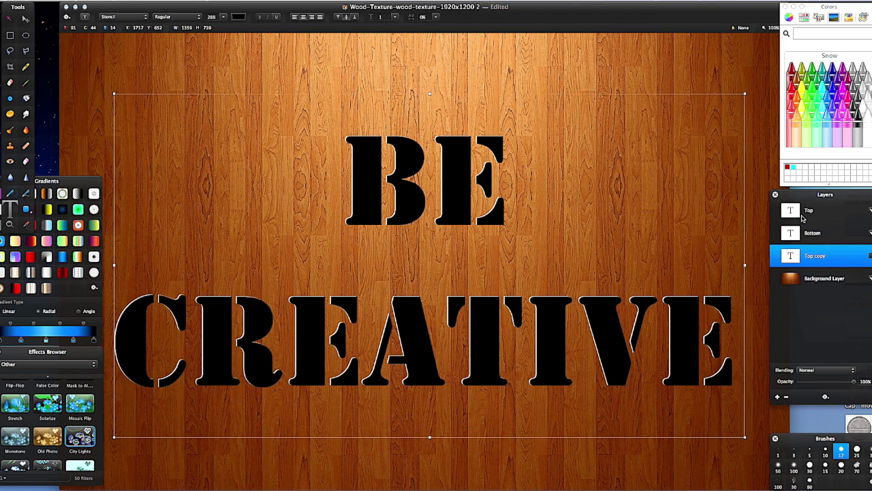
# - Set the Top layer's blending mode to Soft Light
pyautogui.click(803, 212)
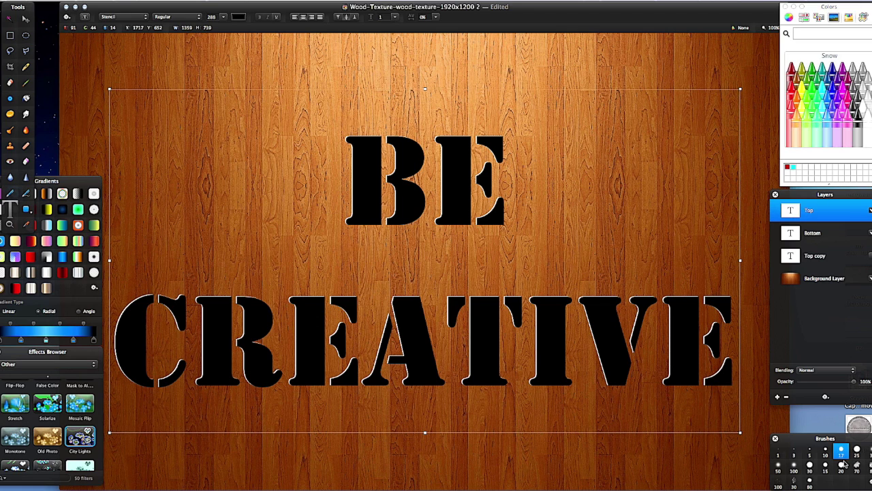
pyautogui.click(845, 372)
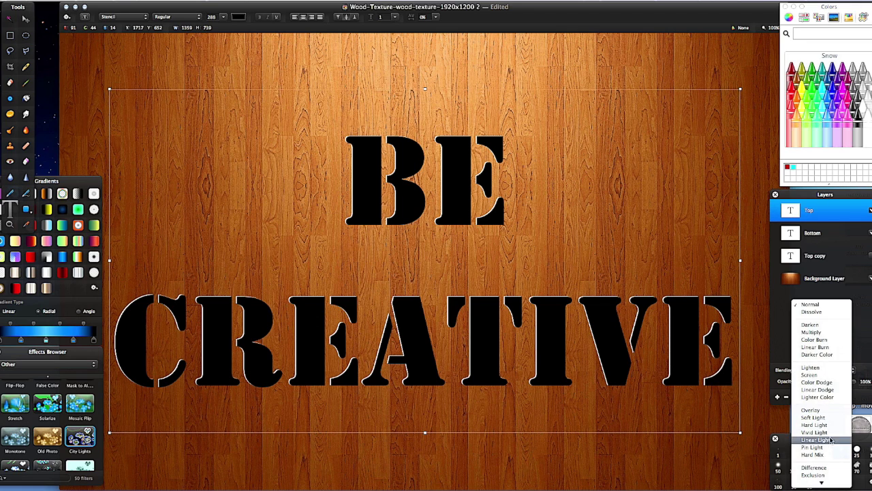
pyautogui.click(829, 423)
# - Set the Bottom layer's blending mode to Soft Light and deselect to view the engraving
pyautogui.click(821, 237)
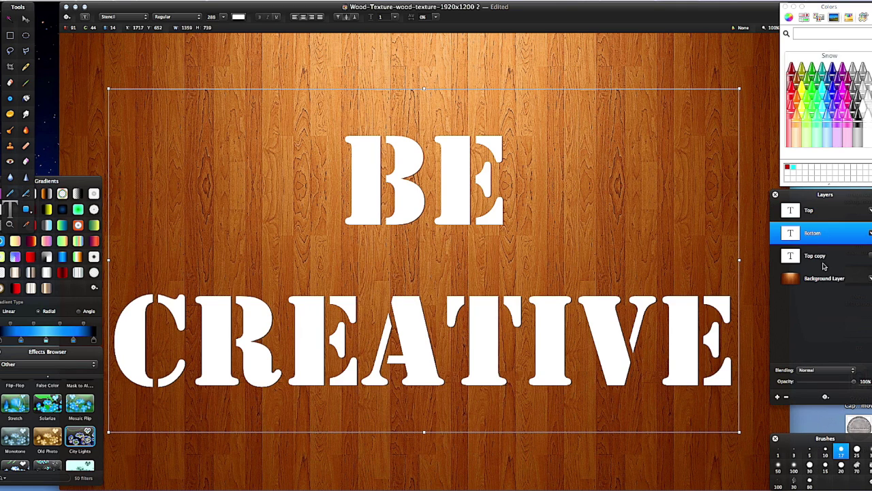
pyautogui.click(852, 372)
pyautogui.scroll(-3, 833, 396)
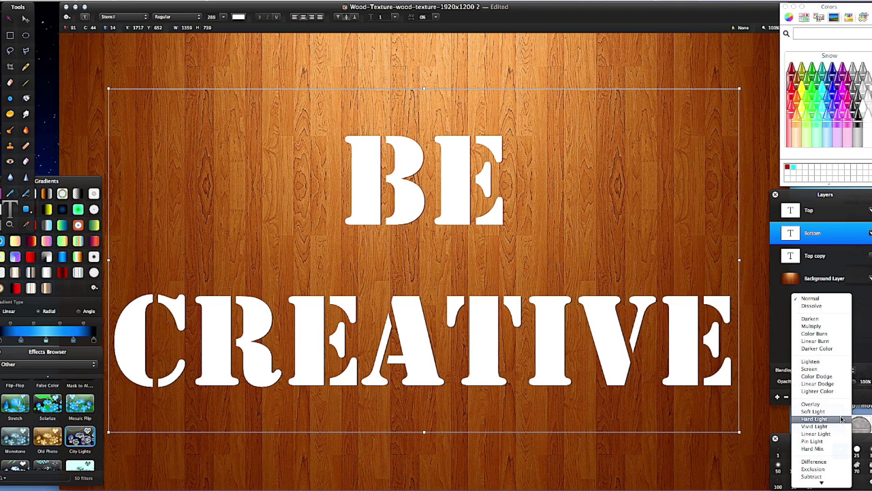
pyautogui.click(833, 412)
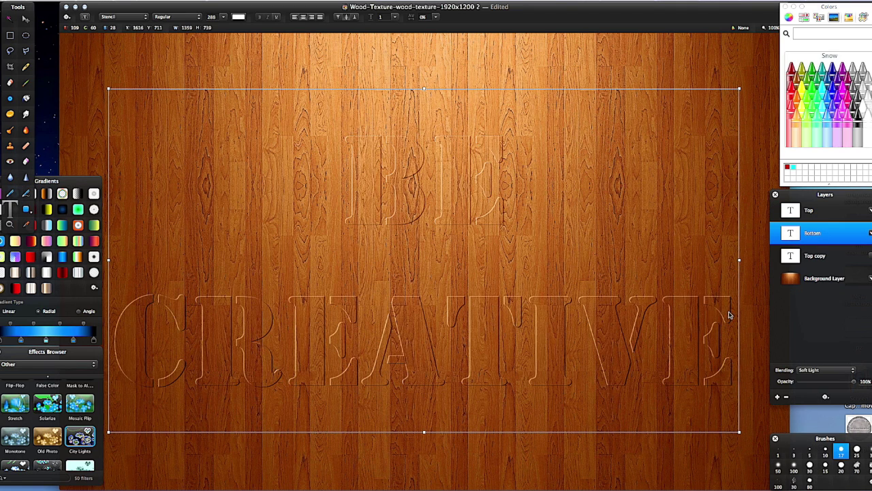
pyautogui.click(326, 67)
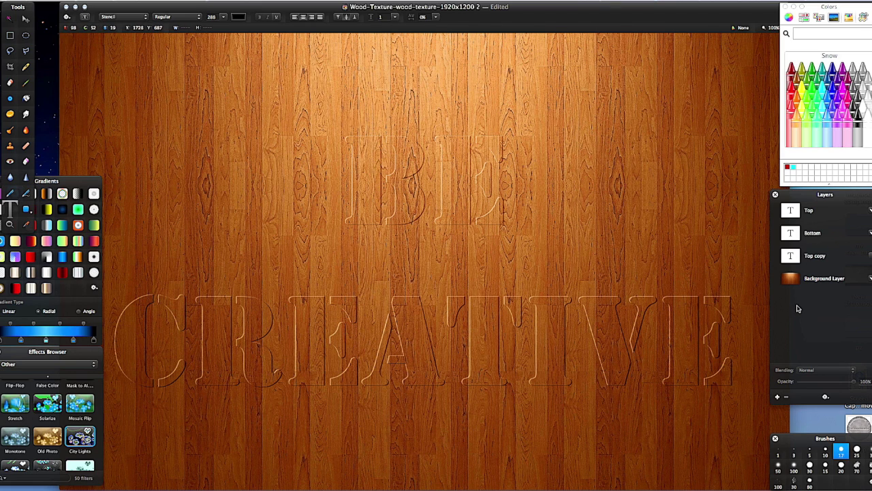
pyautogui.click(30, 240)
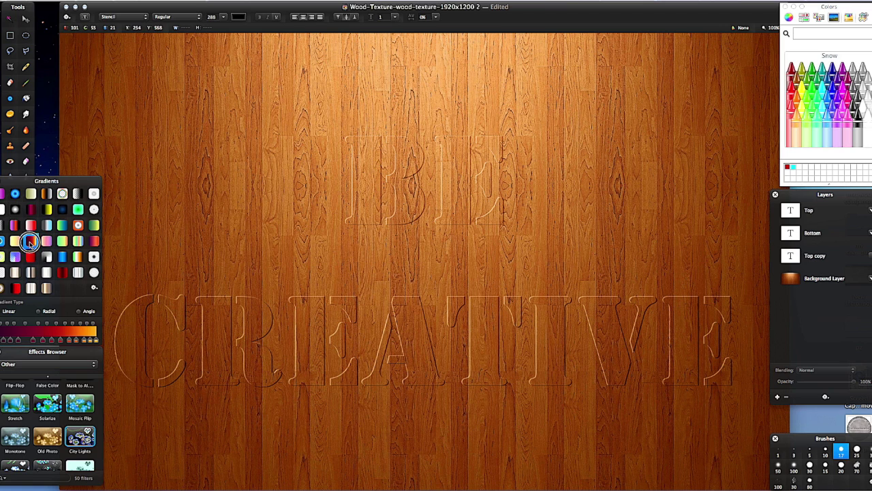
pyautogui.click(10, 98)
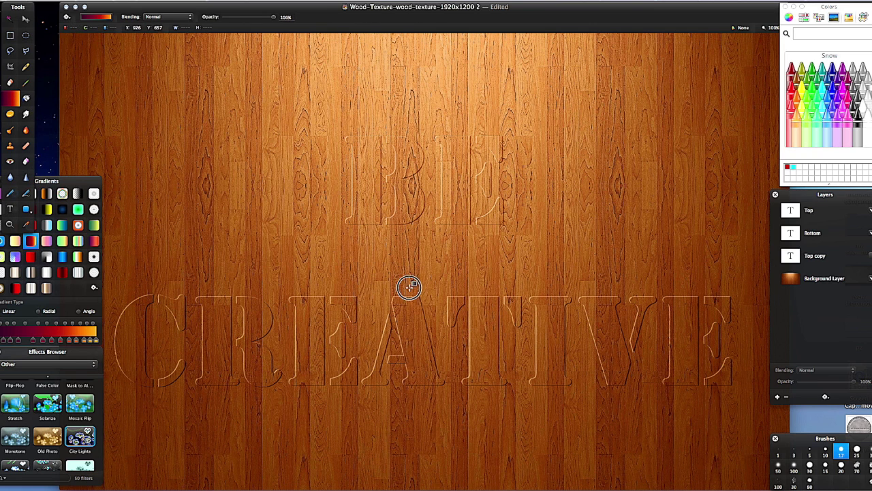
pyautogui.click(828, 279)
pyautogui.moveTo(339, 72); pyautogui.dragTo(345, 463)
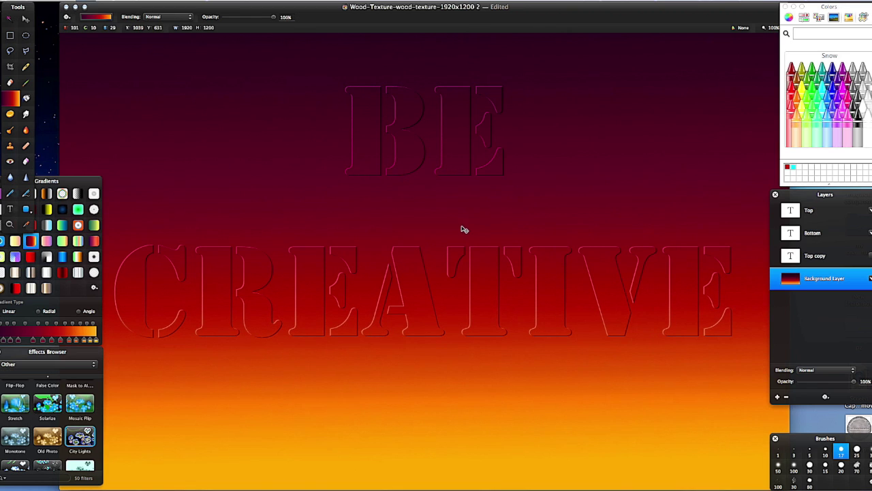
pyautogui.press('super+z')
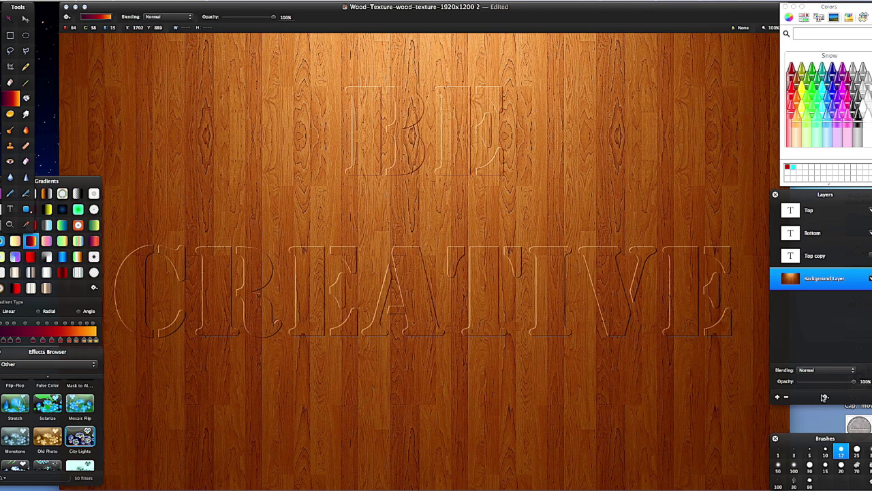
pyautogui.scroll(2, 660, 314)
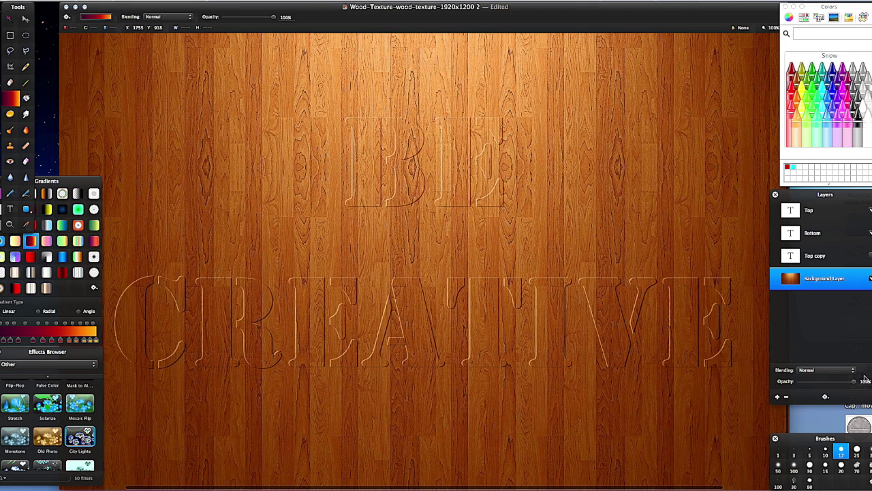
# - Rename the Top copy layer to Blur
pyautogui.click(809, 257)
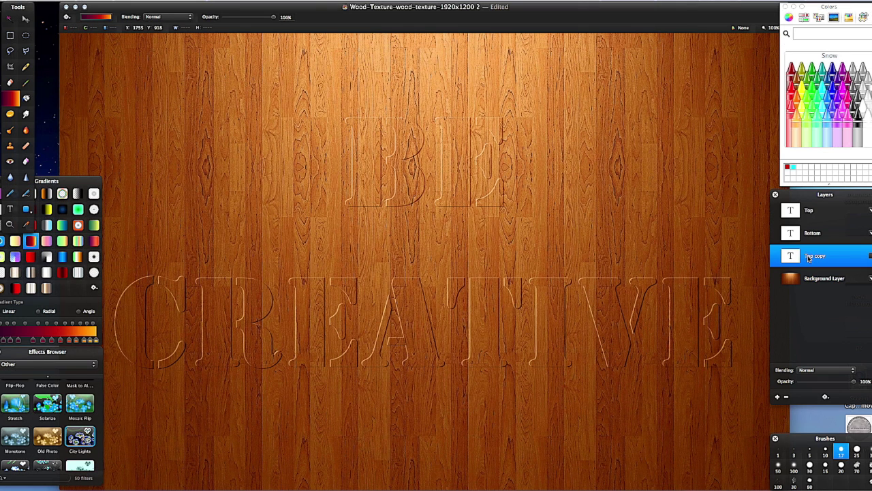
pyautogui.doubleClick(809, 257)
pyautogui.write('Hi')
pyautogui.write('ur')
pyautogui.press('Return')
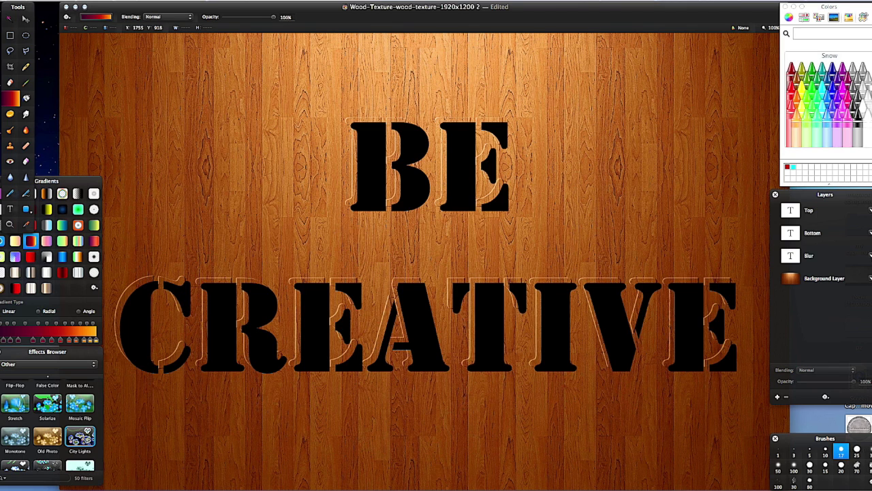
# - Nudge the Blur lettering a few pixels up and left to align with the carved outline
pyautogui.click(817, 256)
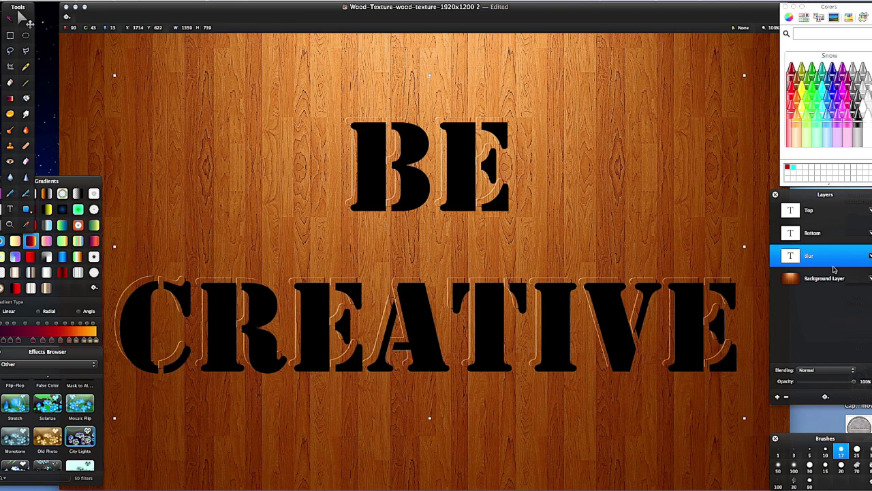
pyautogui.press('Left')
pyautogui.press('Left')
pyautogui.press('Left')
pyautogui.press('Left')
pyautogui.press('Up')
pyautogui.press('Up')
pyautogui.press('Up')
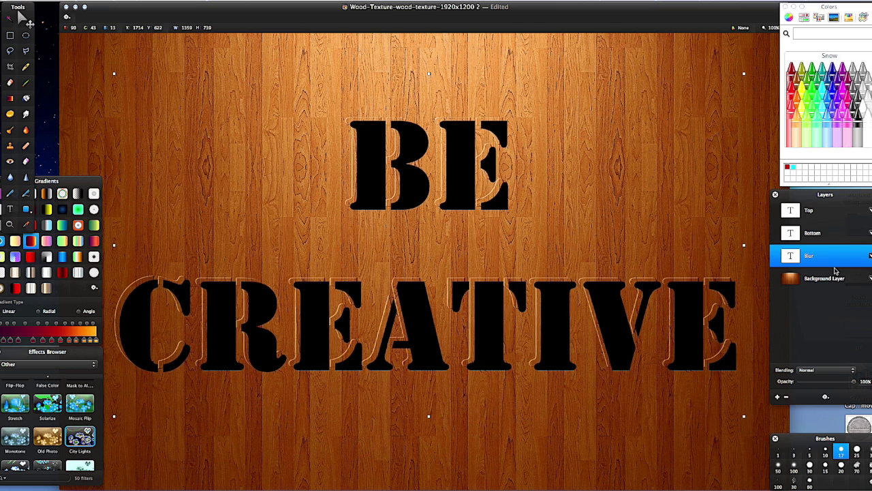
pyautogui.press('Left')
pyautogui.press('Left')
pyautogui.press('Up')
pyautogui.press('Up')
pyautogui.press('Up')
pyautogui.press('Up')
pyautogui.press('Up')
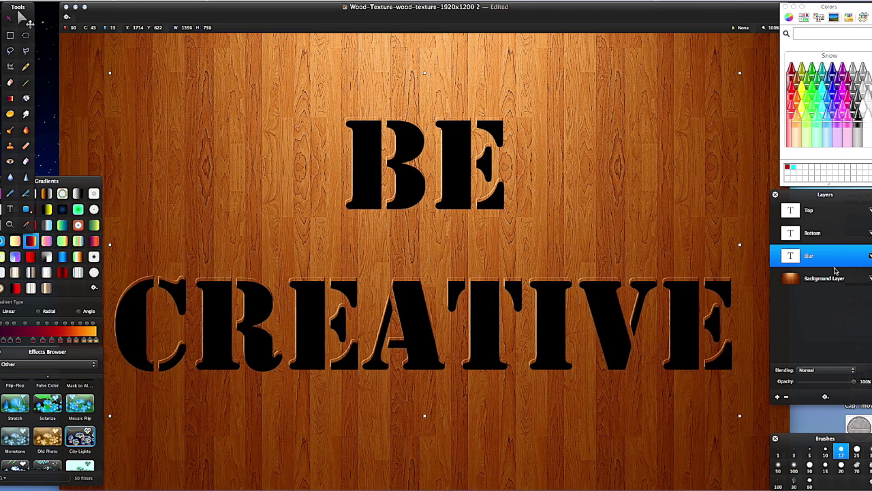
pyautogui.press('Left')
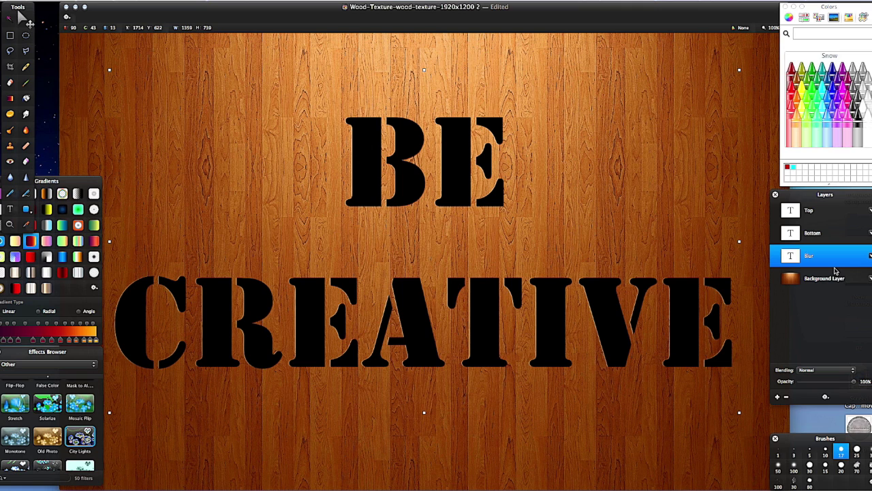
# - Convert the Blur layer into pixels and apply a Gaussian blur of about 35 px
pyautogui.rightClick(817, 259)
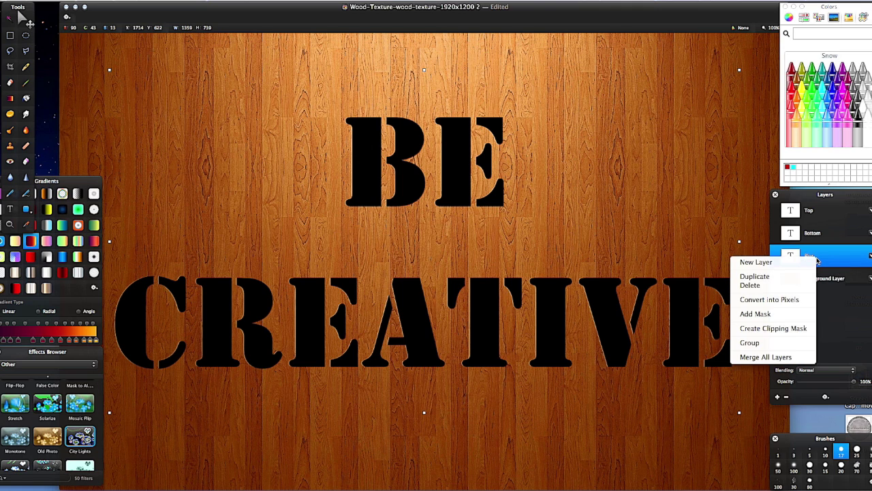
pyautogui.click(781, 298)
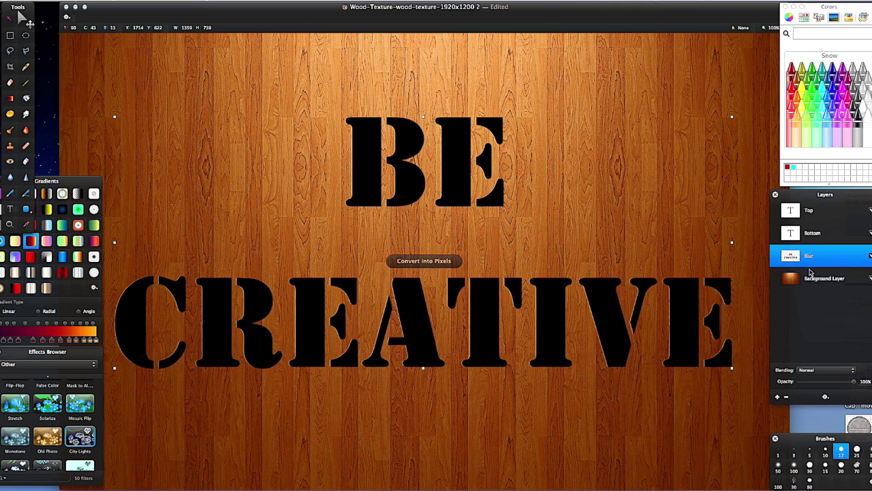
pyautogui.click(23, 477)
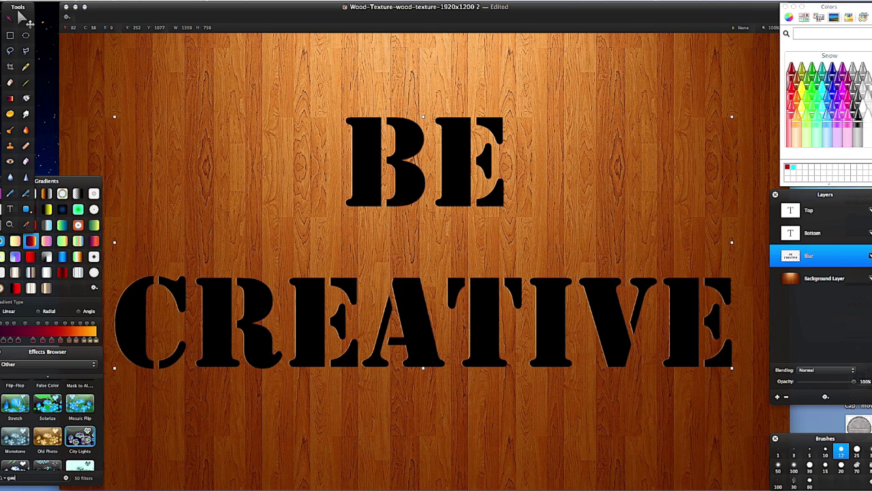
pyautogui.write('gau')
pyautogui.moveTo(18, 411); pyautogui.dragTo(794, 261)
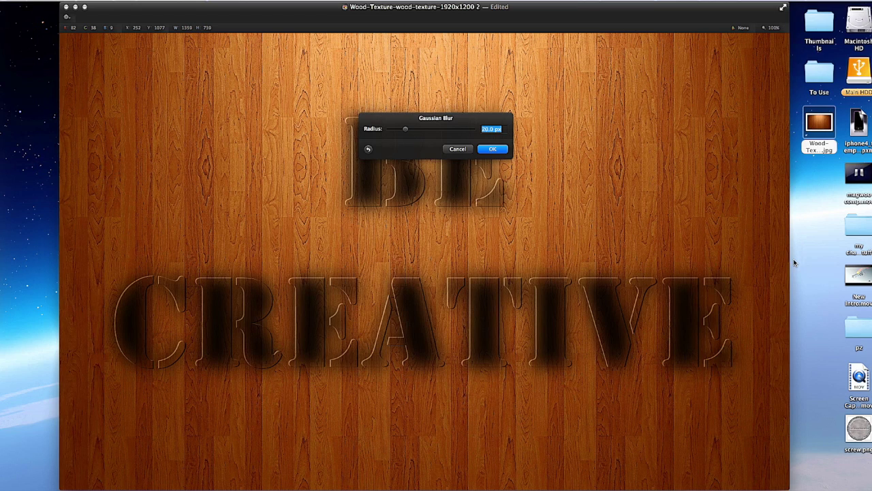
pyautogui.moveTo(438, 123); pyautogui.dragTo(727, 125)
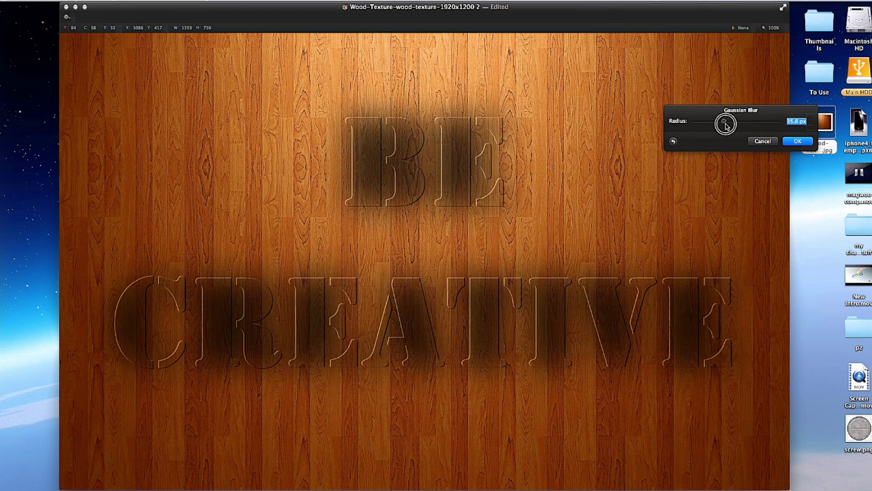
pyautogui.click(793, 141)
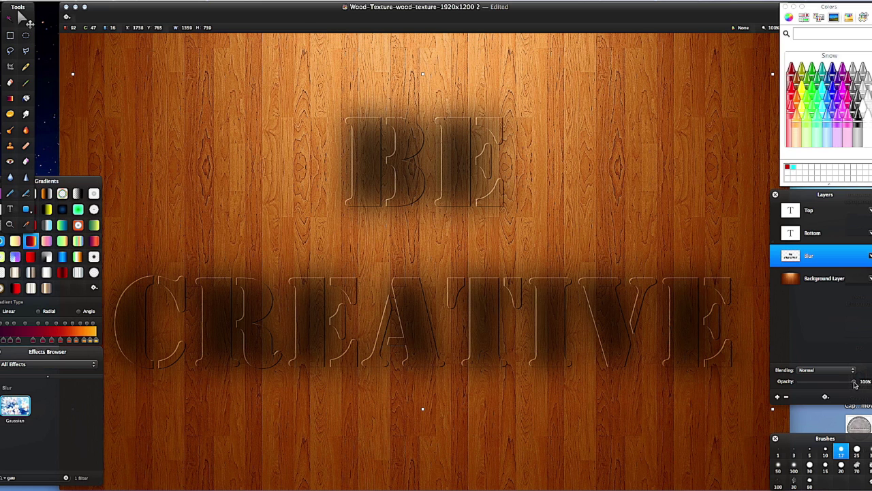
# - Lower the Blur layer's opacity to about 30%
pyautogui.moveTo(855, 385); pyautogui.dragTo(824, 383)
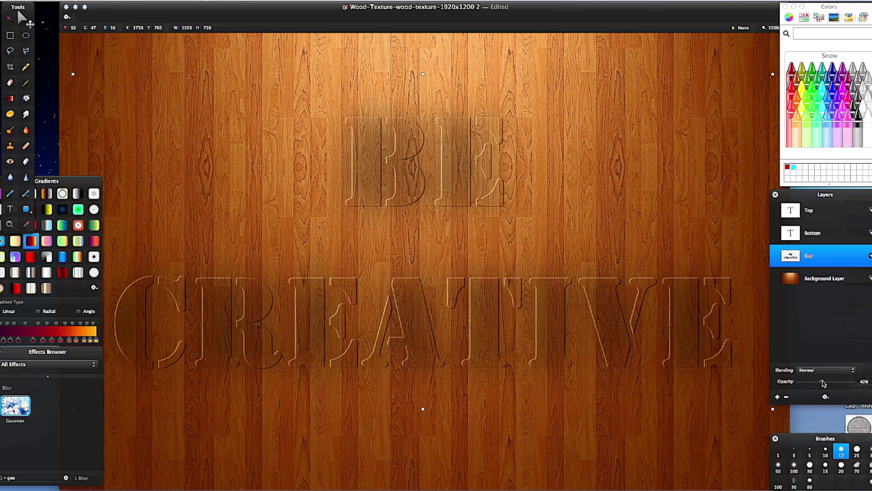
pyautogui.moveTo(823, 383)
pyautogui.mouseDown()
pyautogui.moveTo(778, 382)
pyautogui.moveTo(817, 381)
pyautogui.mouseUp()
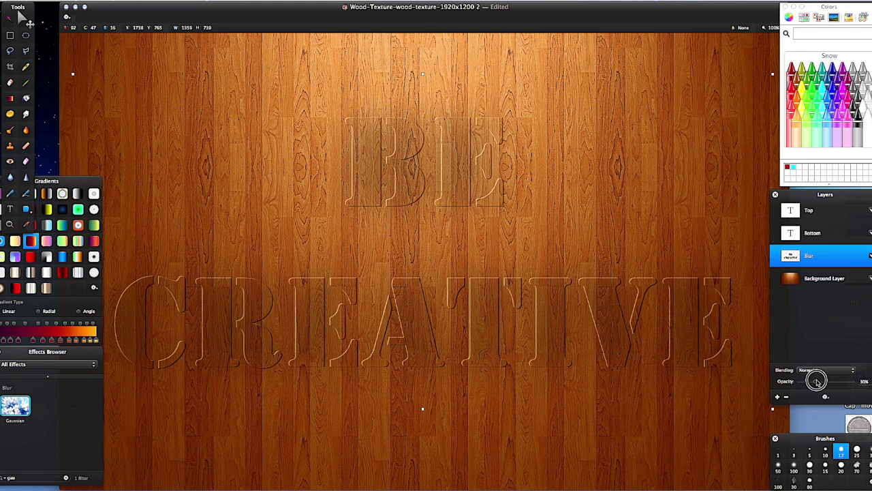
pyautogui.rightClick(802, 262)
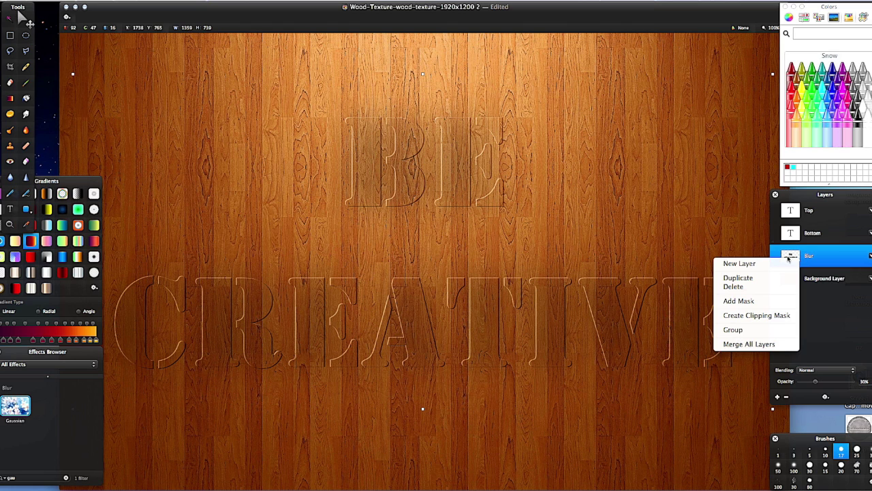
# - Duplicate the Blur layer and group Blur with Blur copy
pyautogui.click(738, 279)
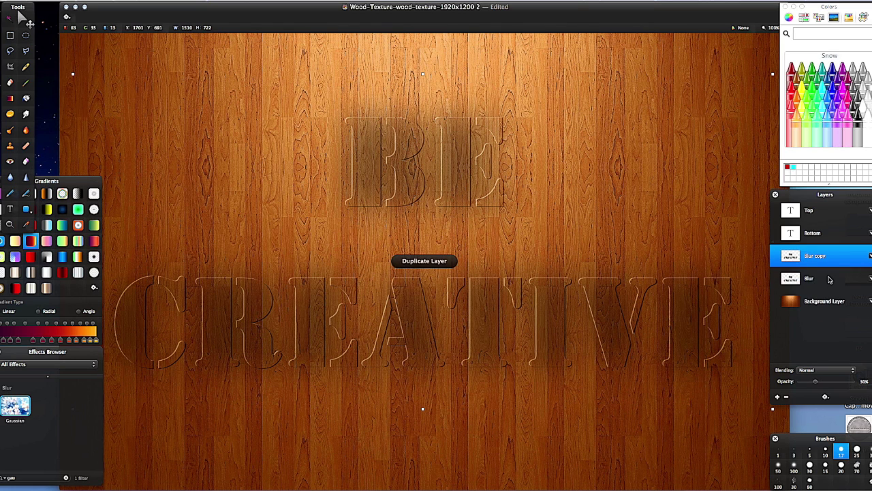
pyautogui.keyDown('shift'); pyautogui.click(816, 283); pyautogui.keyUp('shift')
pyautogui.rightClick(816, 284)
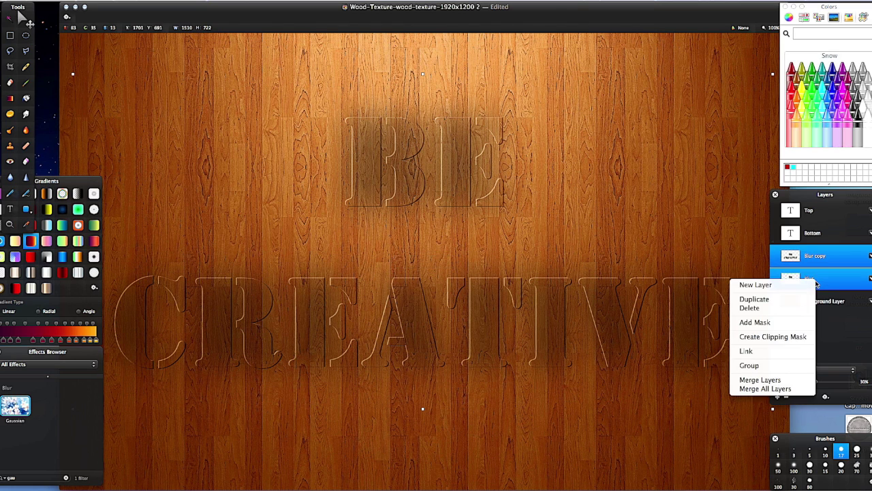
pyautogui.click(793, 366)
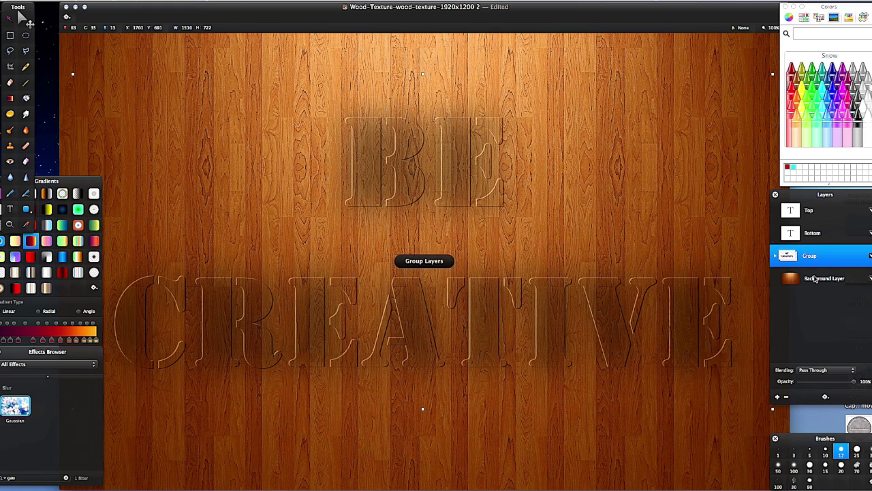
# - Set the Group to Normal blending at about 59% opacity, then deselect it
pyautogui.moveTo(854, 383); pyautogui.dragTo(833, 382)
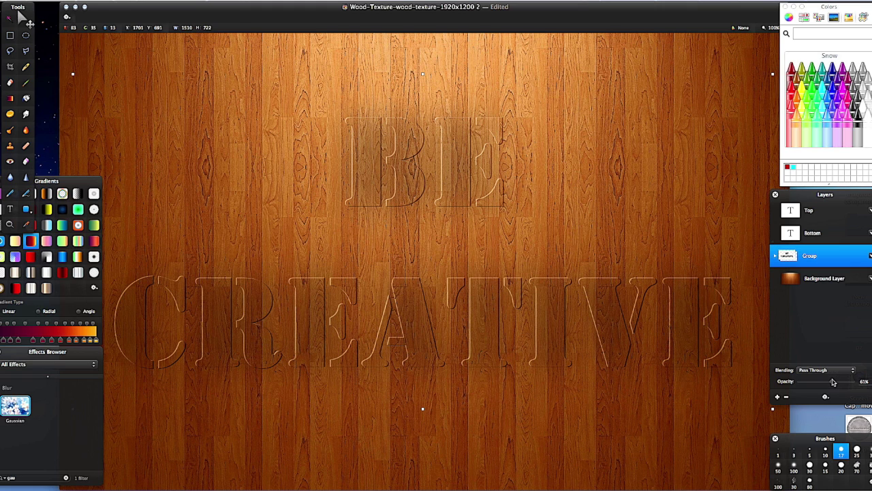
pyautogui.click(848, 372)
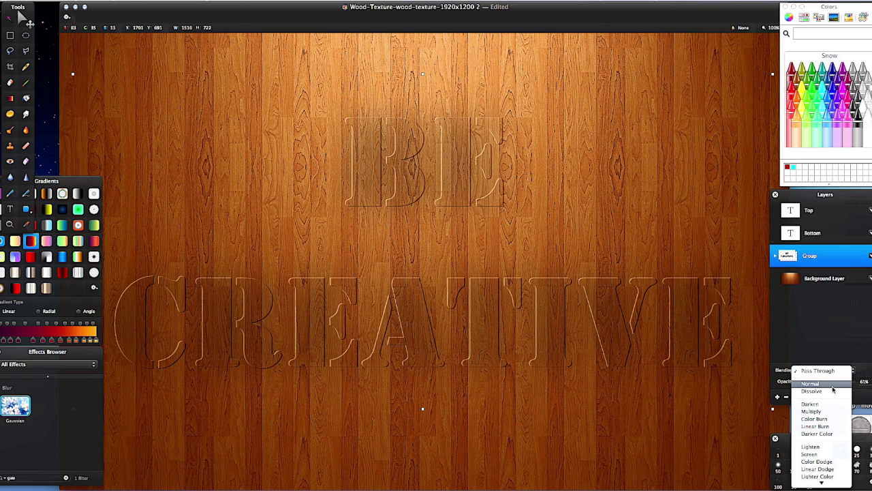
pyautogui.click(832, 389)
pyautogui.moveTo(833, 383)
pyautogui.mouseDown()
pyautogui.moveTo(818, 383)
pyautogui.moveTo(843, 383)
pyautogui.moveTo(832, 384)
pyautogui.mouseUp()
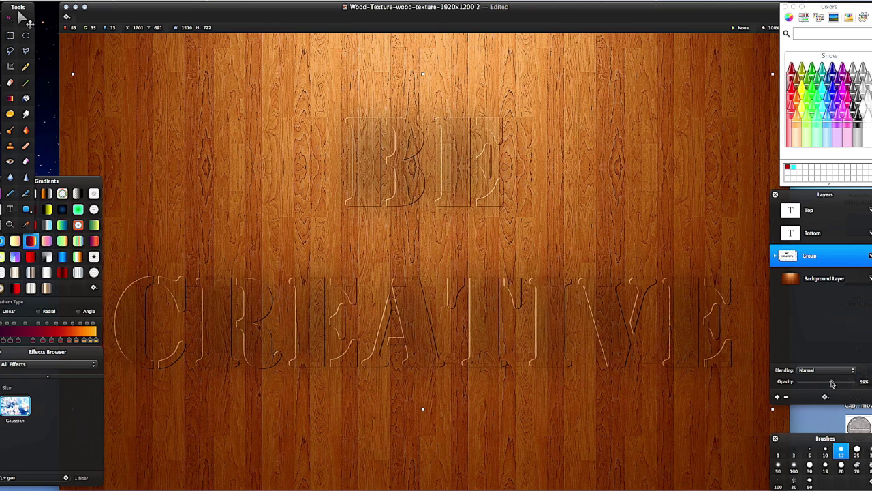
pyautogui.click(845, 331)
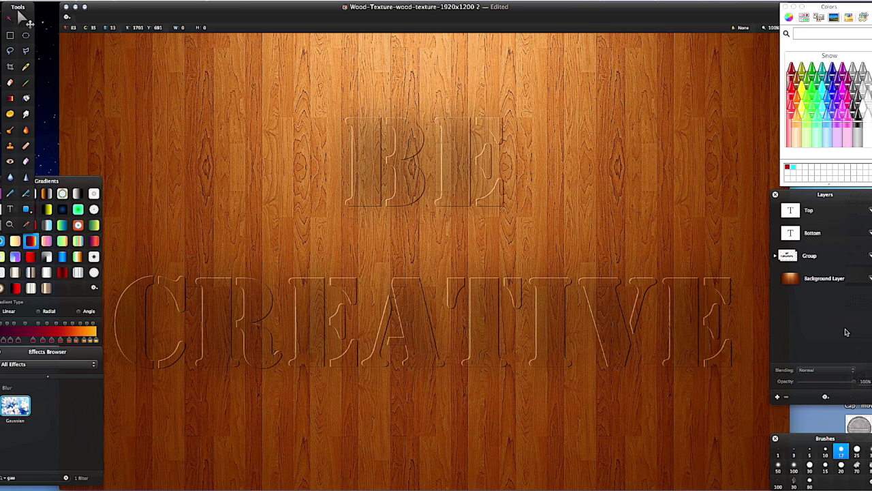
# - Export the image as a JPEG named 'wood screen' to the Desktop
pyautogui.click(72, 3)
pyautogui.click(92, 93)
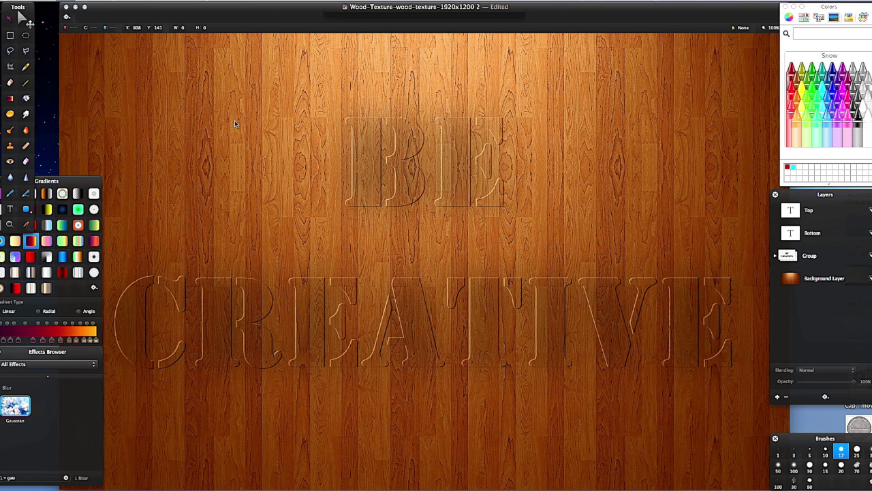
pyautogui.click(505, 117)
pyautogui.tripleClick(445, 28)
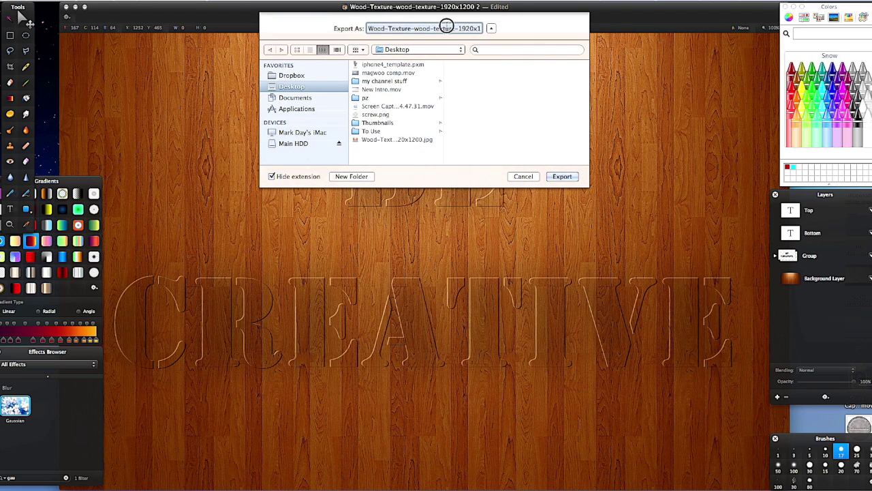
pyautogui.write('woo')
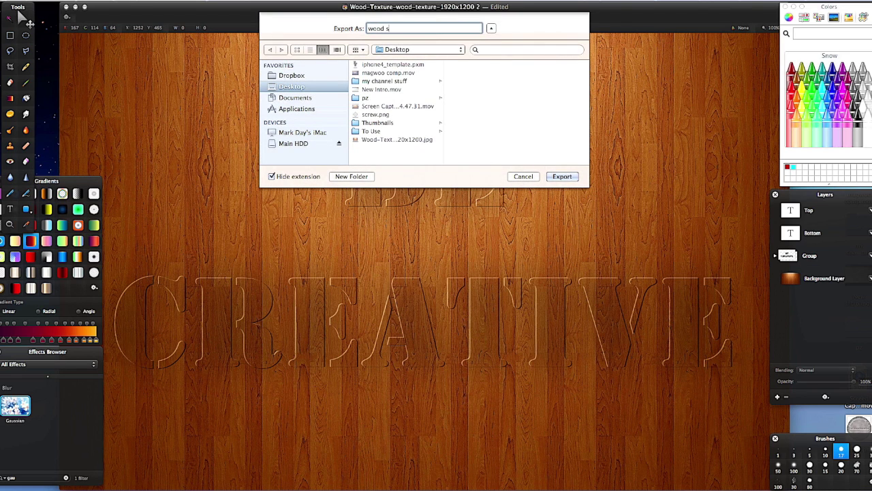
pyautogui.write('d screen')
pyautogui.click(562, 176)
# - Set the exported 'wood screen' image as the desktop picture
pyautogui.click(75, 7)
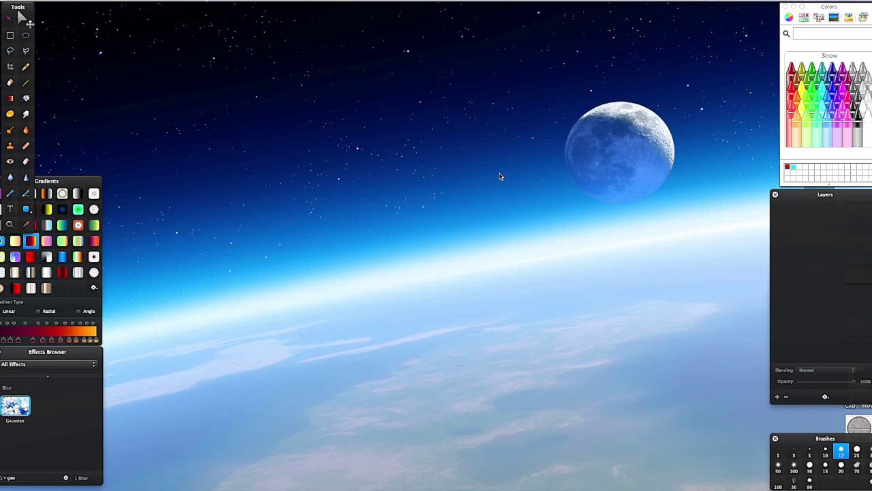
pyautogui.click(565, 179)
pyautogui.click(819, 124)
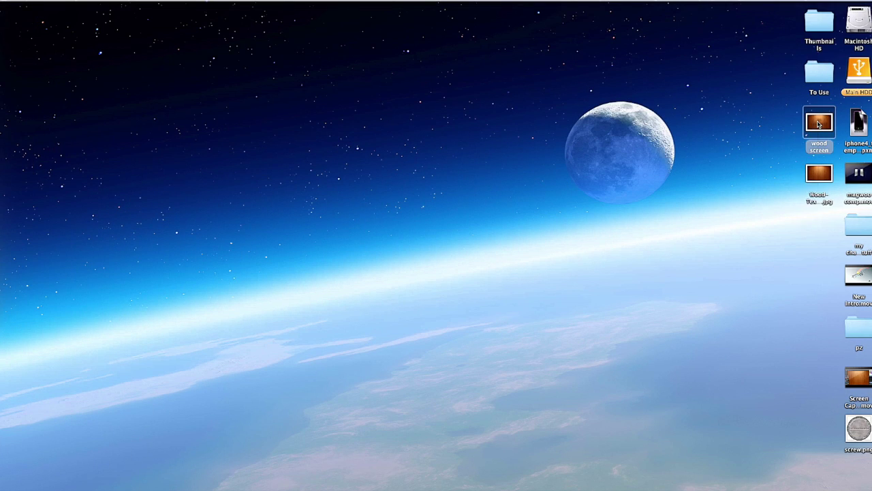
pyautogui.rightClick(819, 125)
pyautogui.click(742, 291)
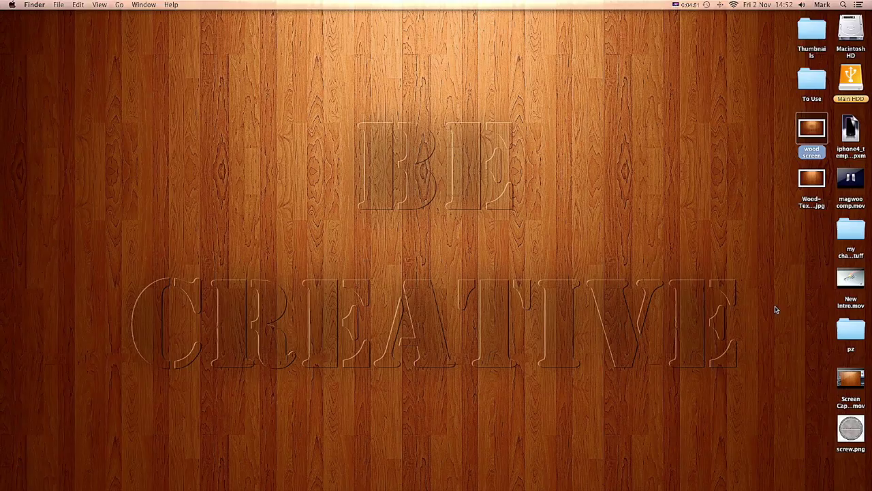